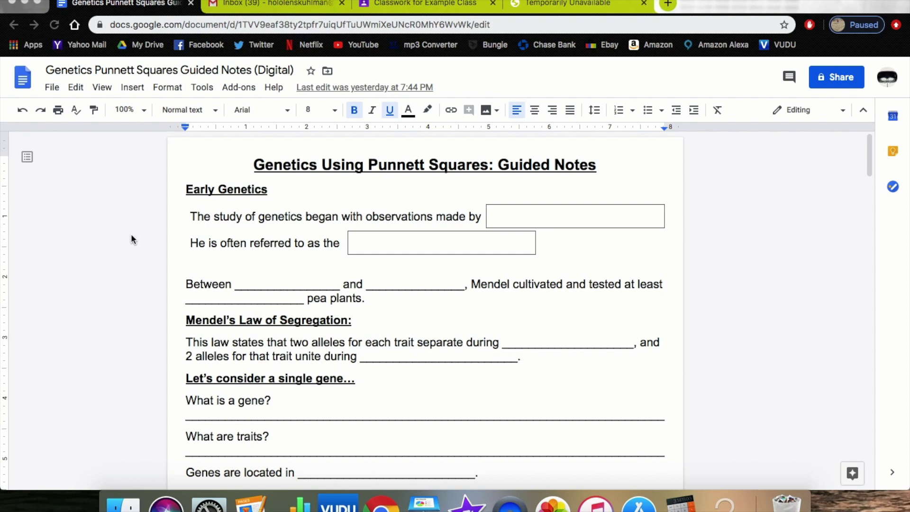
Copy the guided notes document's full URL from the address bar and return to the Gmail draft
left_click(252, 7)
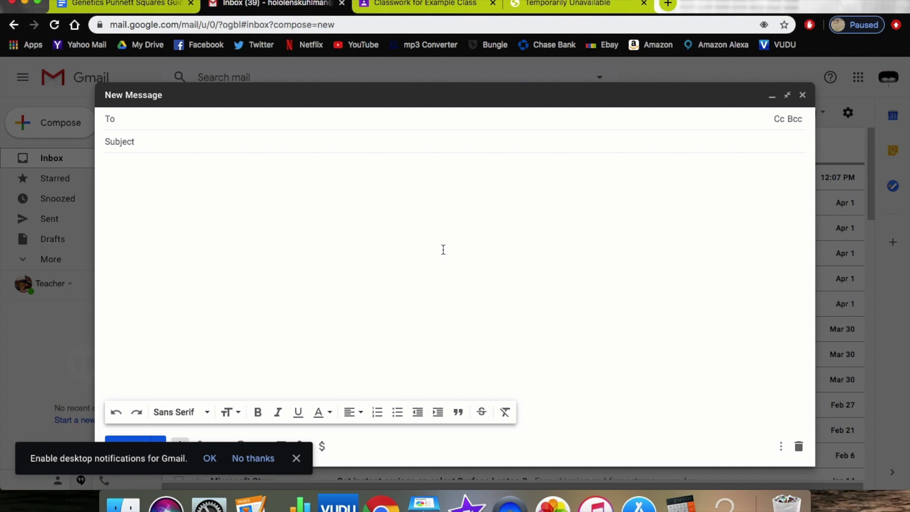
left_click(137, 3)
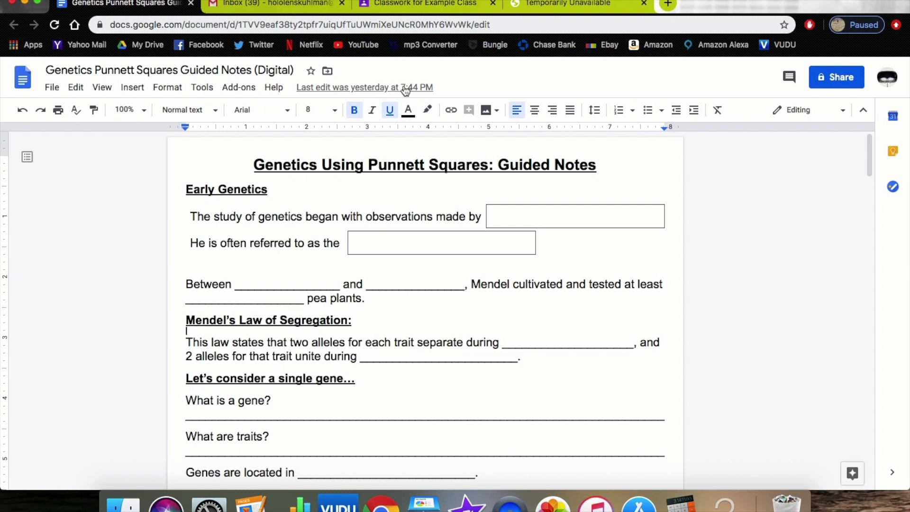
double_click(499, 23)
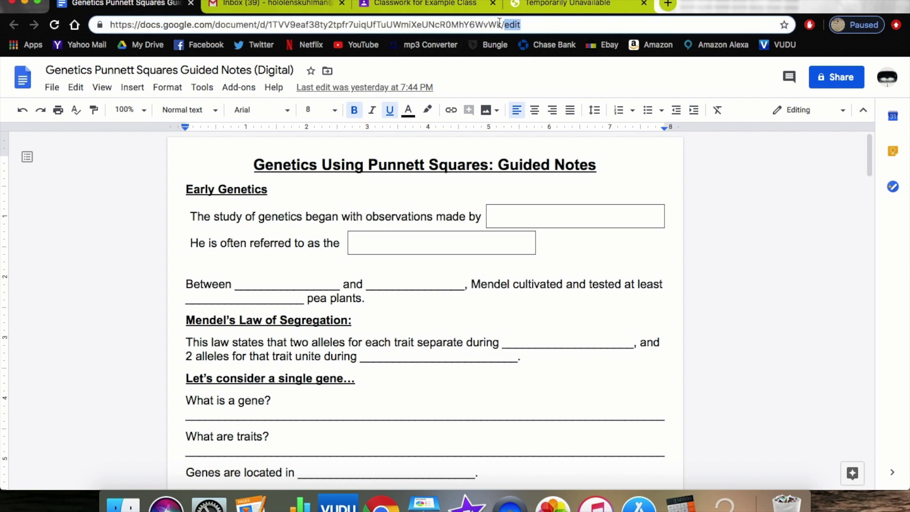
triple_click(529, 22)
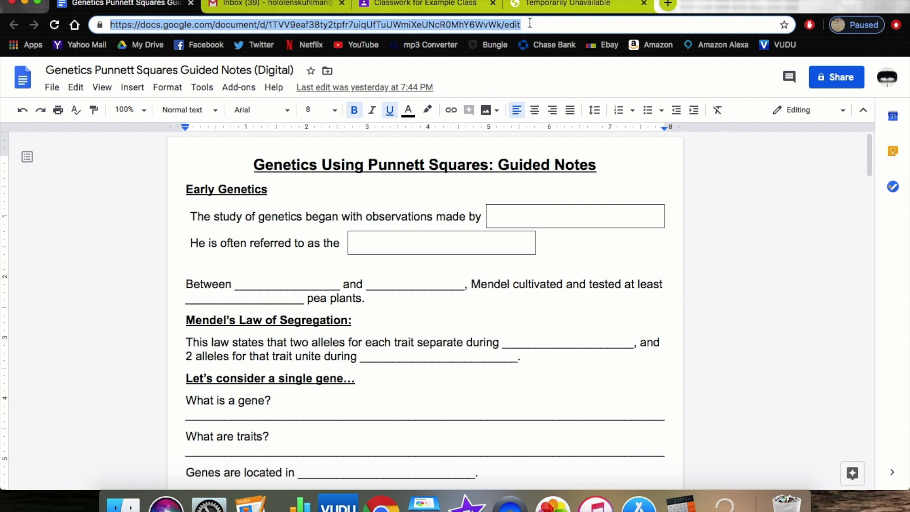
right_click(483, 24)
left_click(230, 102)
left_click(261, 6)
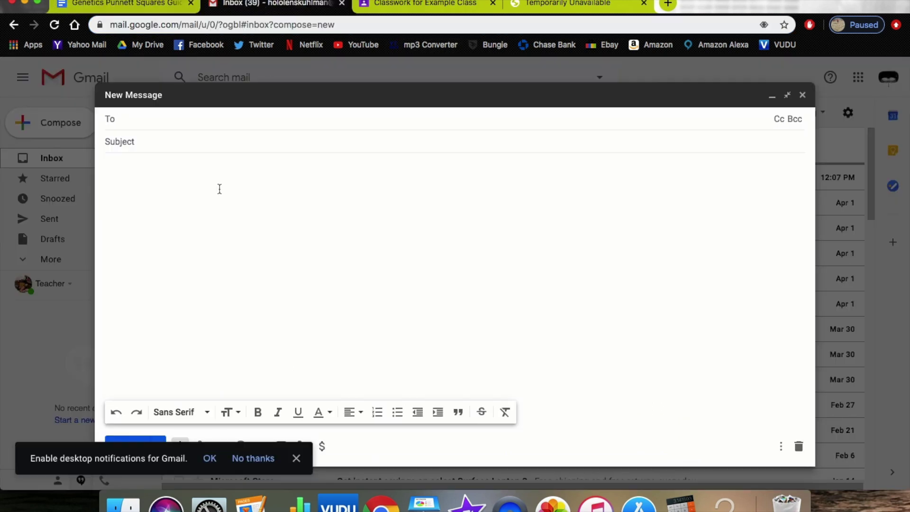
Paste the guided notes link into the Gmail message body, delete it, then paste it again
left_click(204, 183)
key("super+v")
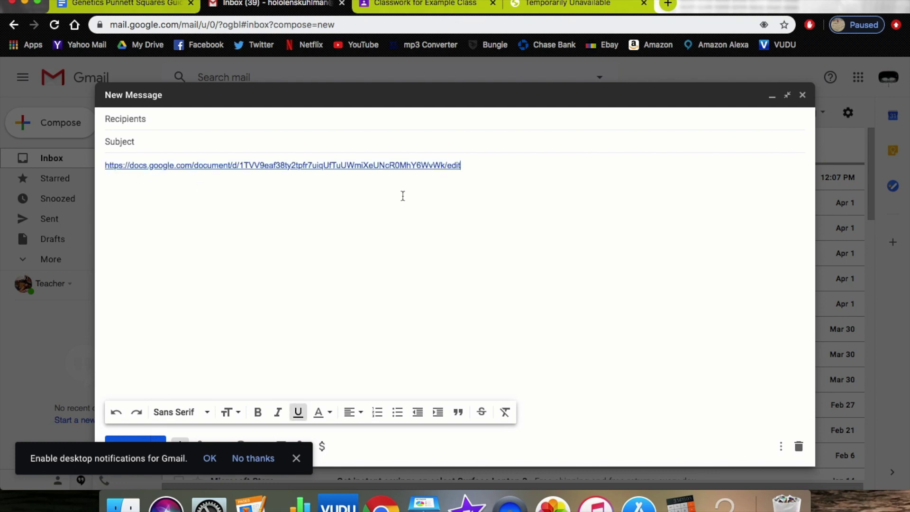
triple_click(400, 163)
key("BackSpace")
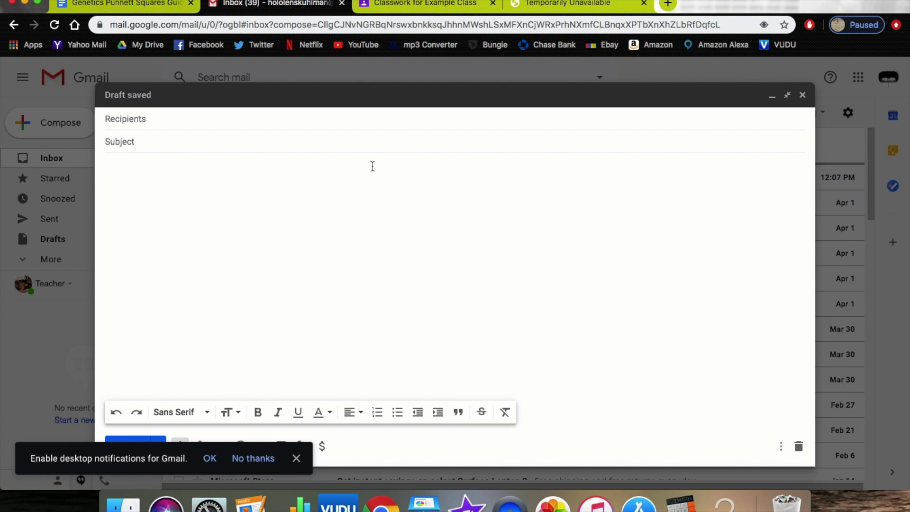
right_click(371, 165)
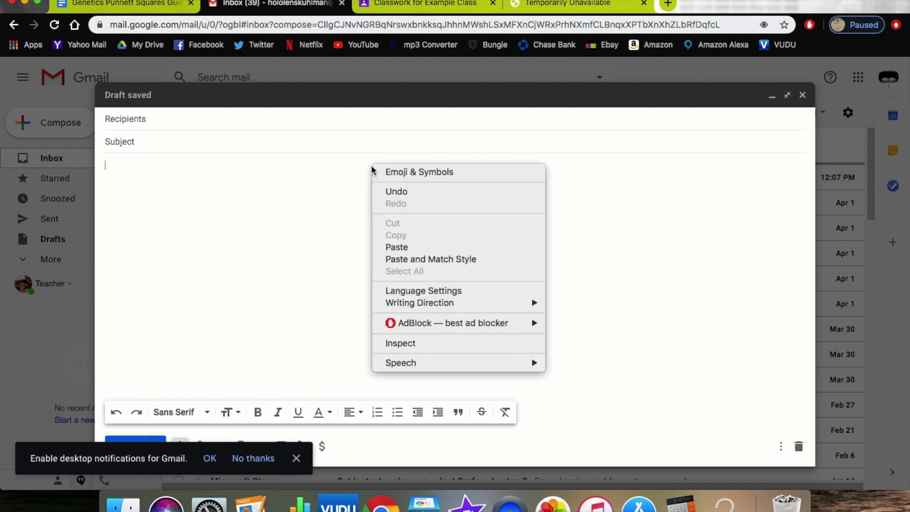
left_click(388, 247)
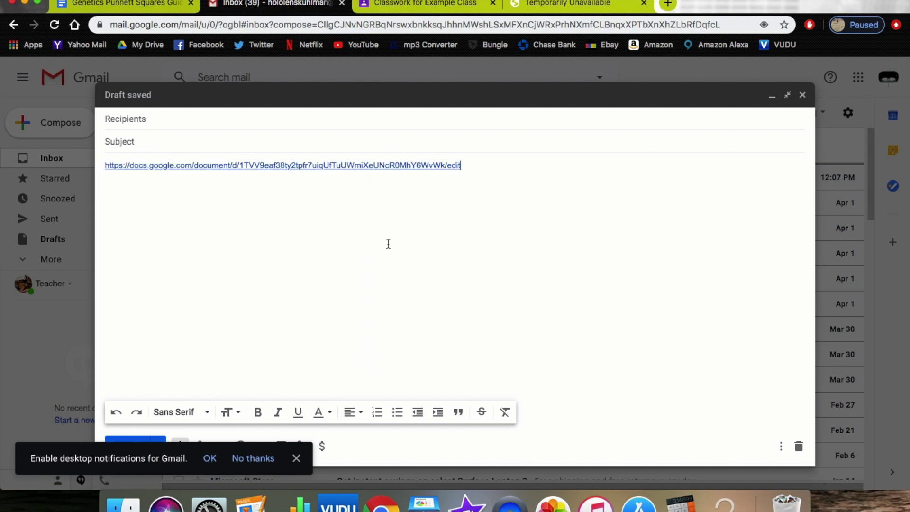
Close the Edit Link dialog unchanged, remove the link, and delete the address line from the body
right_click(444, 166)
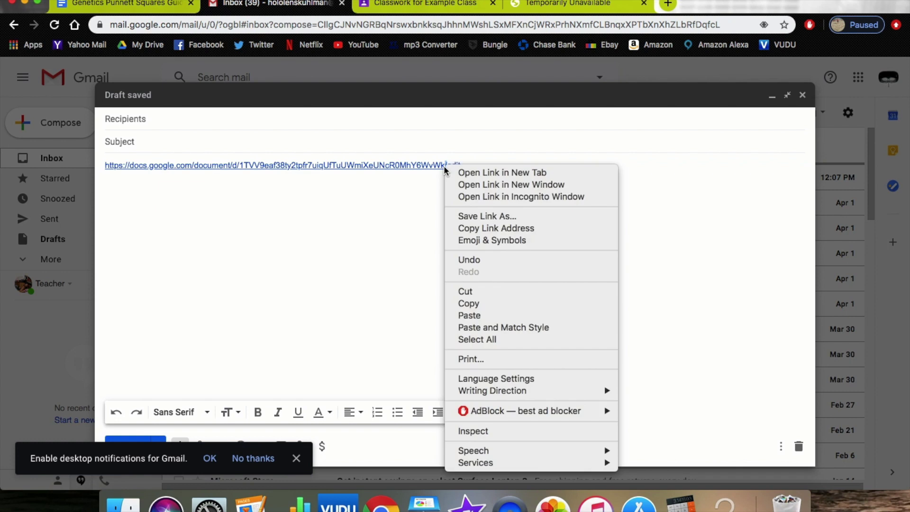
left_click(351, 246)
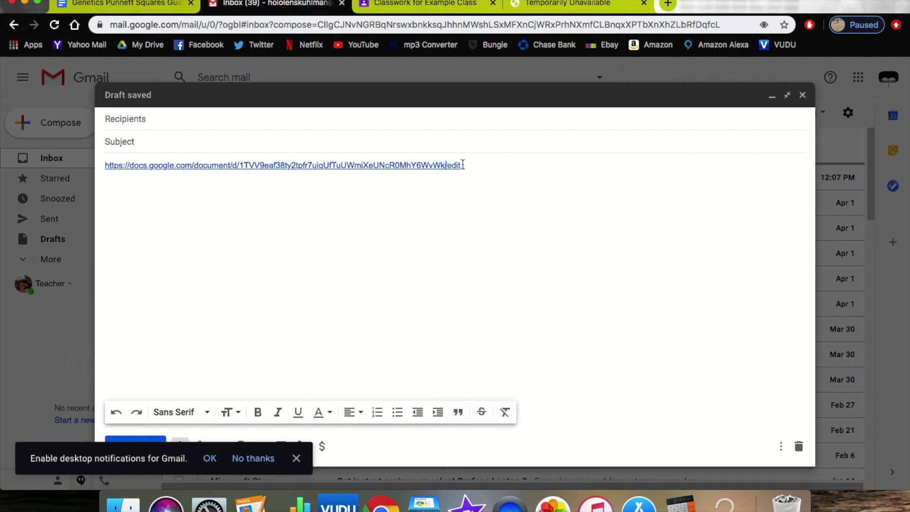
left_click_drag(461, 165, 448, 167)
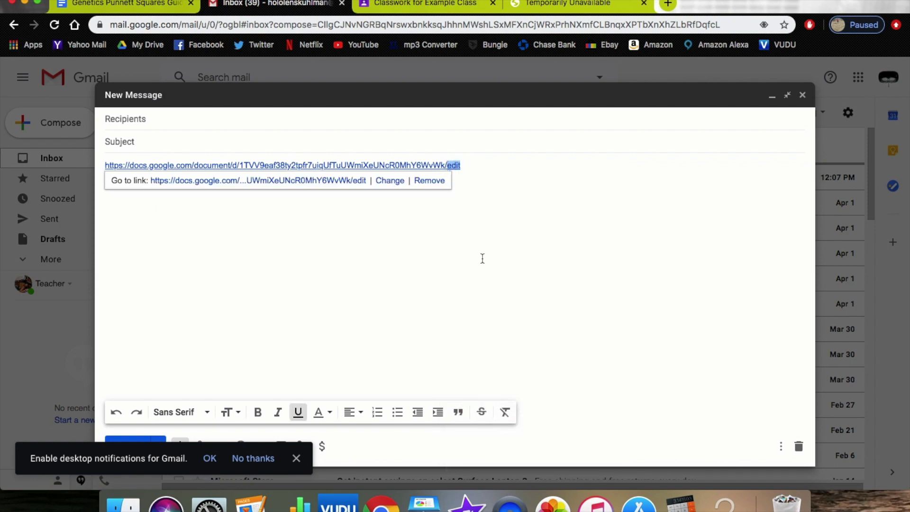
left_click(396, 183)
scroll(571, 233, "right", 5)
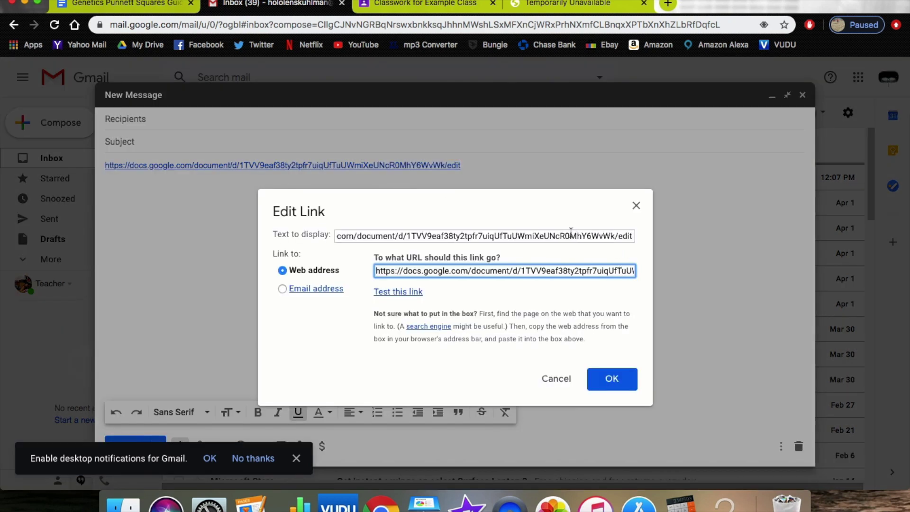
left_click(633, 235)
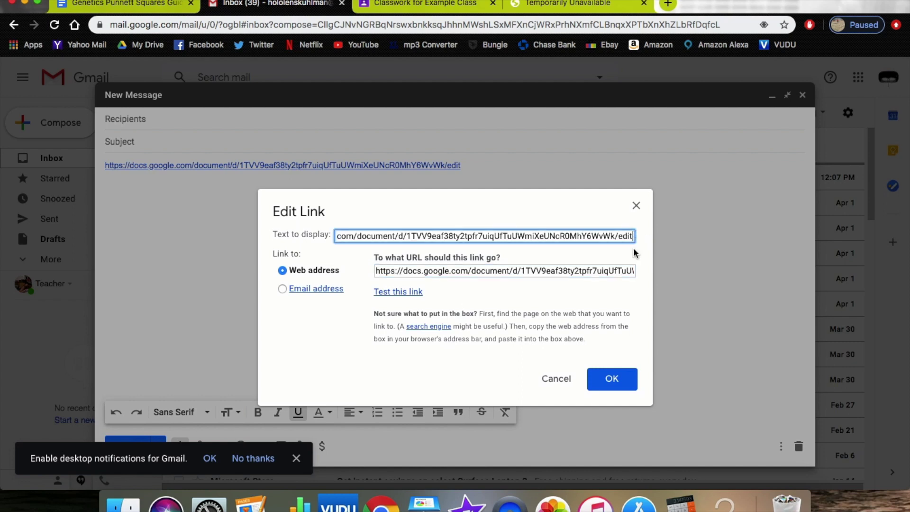
left_click(636, 205)
left_click(447, 180)
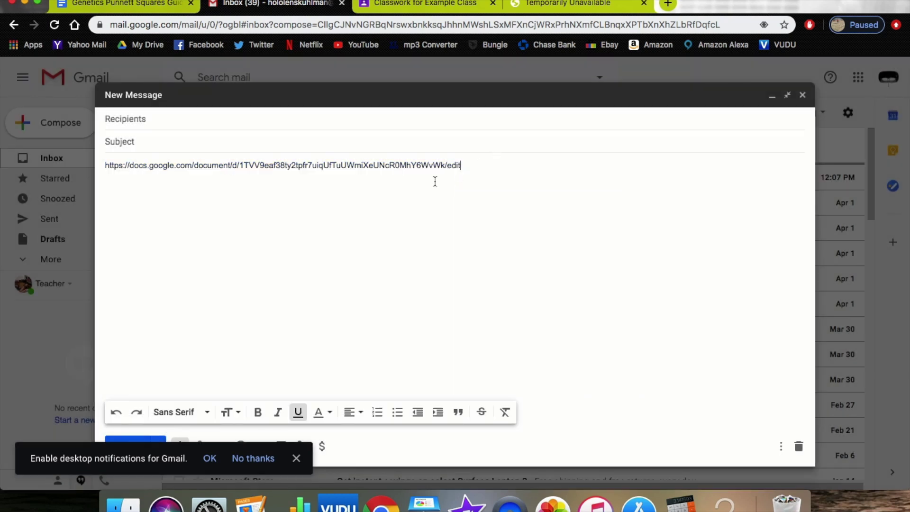
triple_click(467, 163)
key("BackSpace")
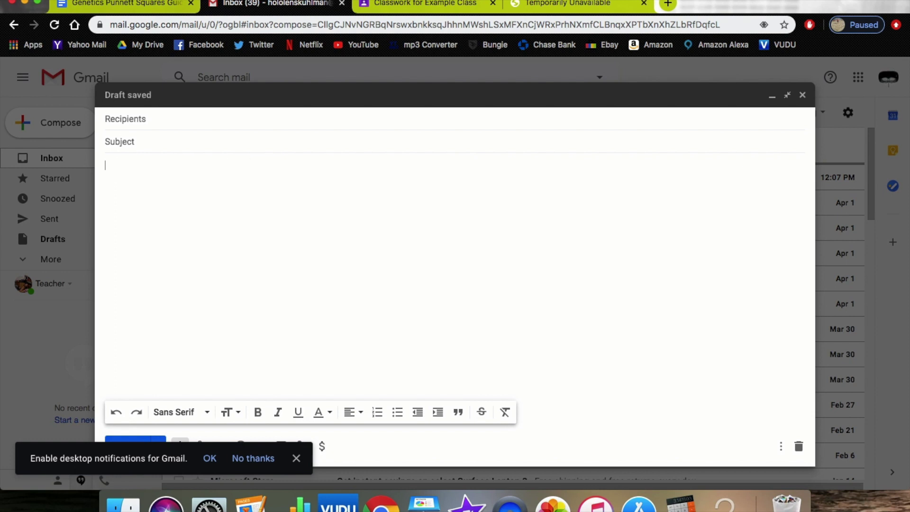
left_click(123, 7)
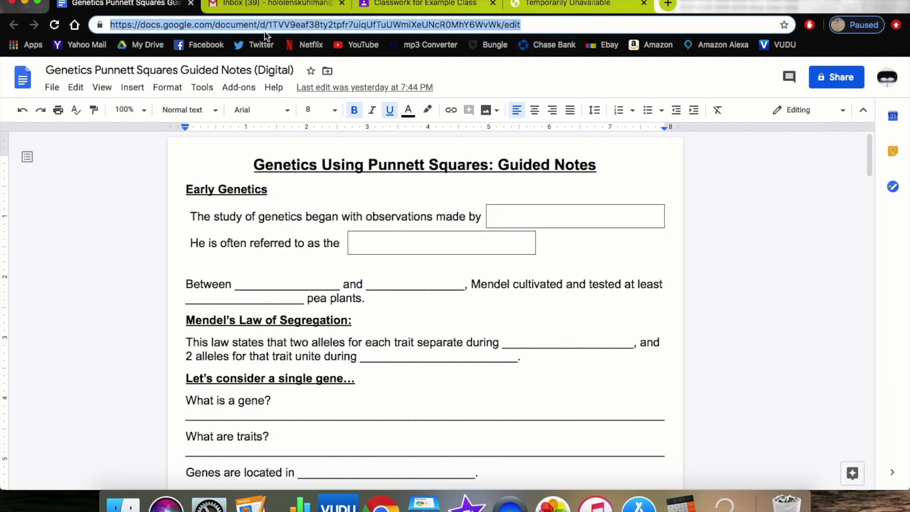
Change the document URL's ending from edit to /copy and copy the whole address
left_click(538, 24)
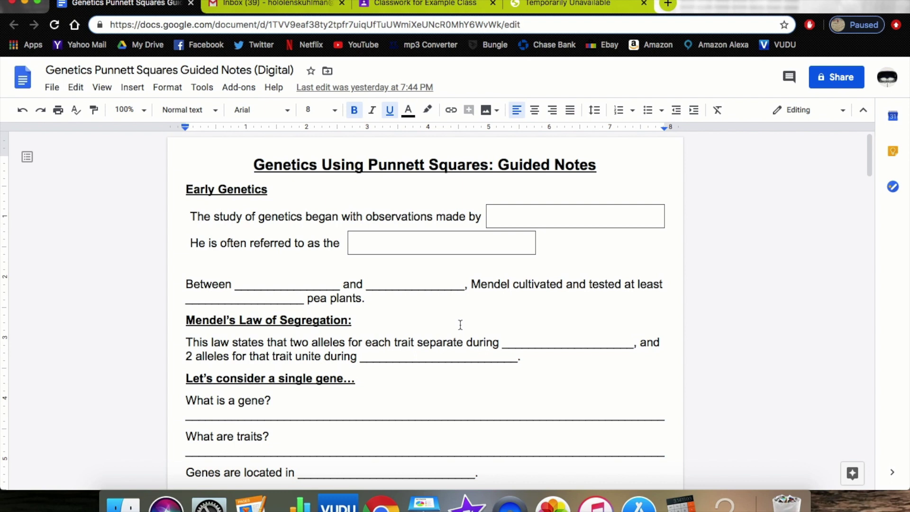
key("super+l")
key("Right")
key("BackSpace")
key("BackSpace")
key("BackSpace")
key("BackSpace")
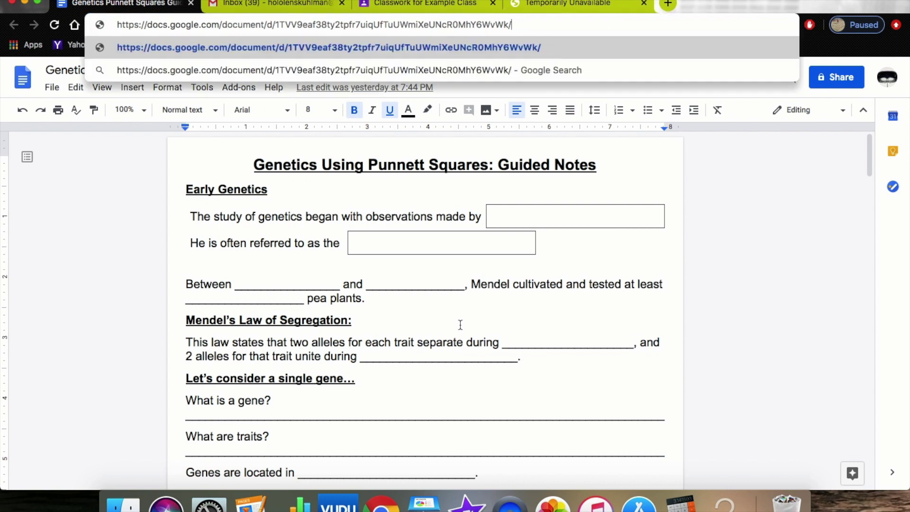
type("copy")
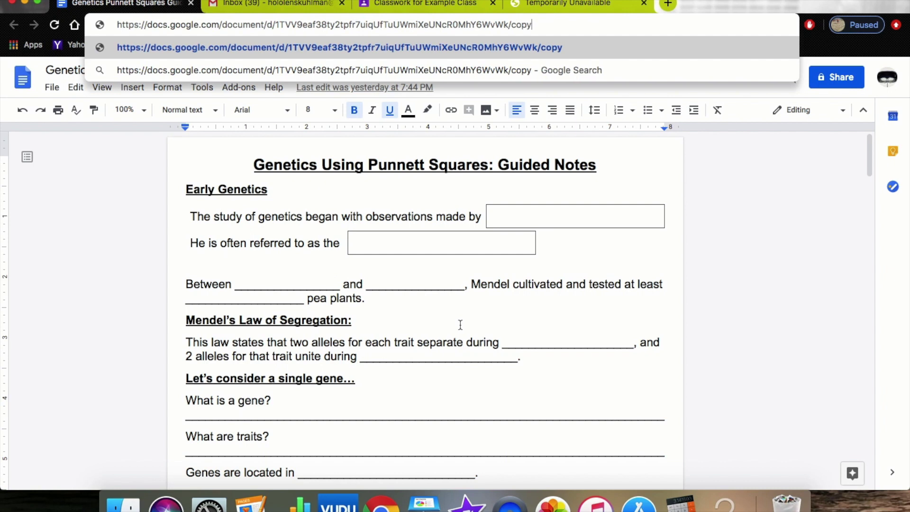
key("super+a")
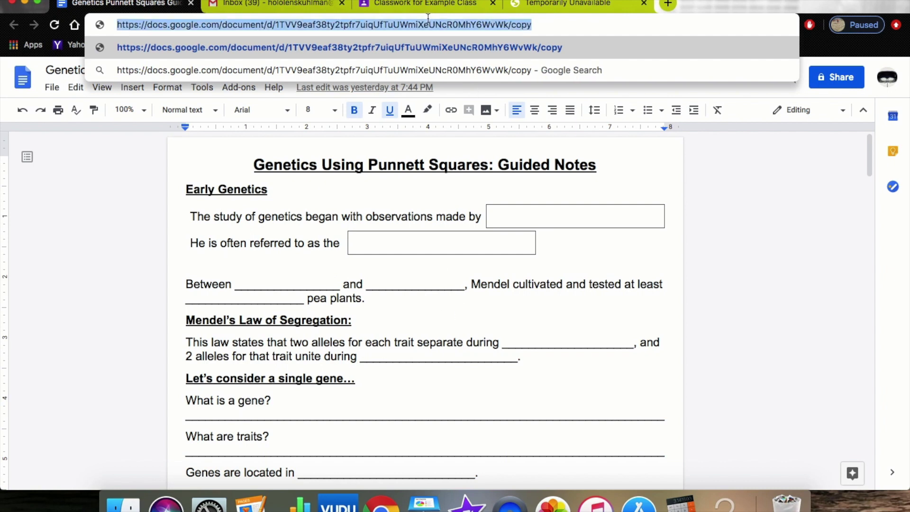
right_click(419, 28)
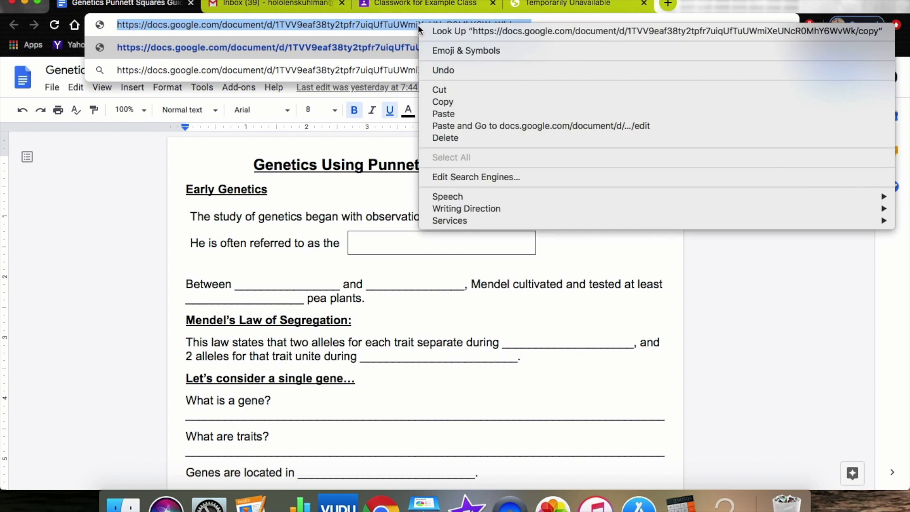
left_click(432, 102)
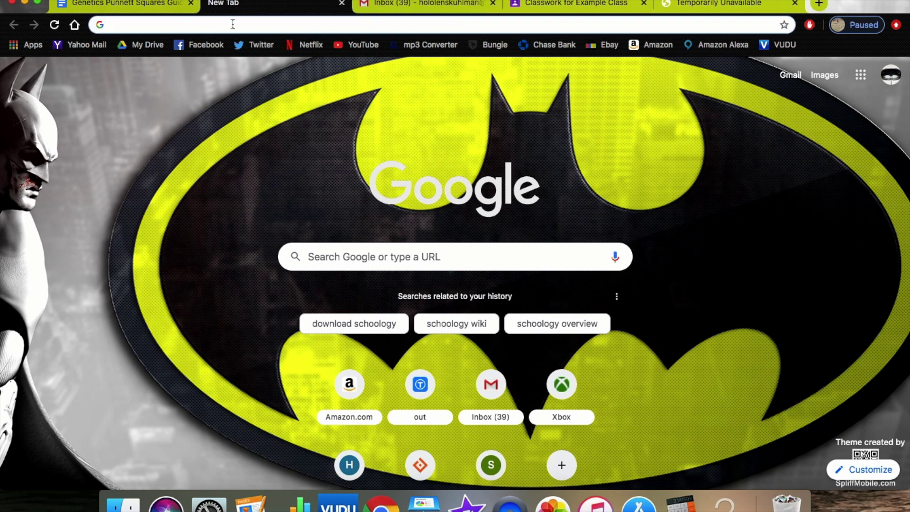
Paste the /copy link into the new tab's address bar and load the Copy document page
right_click(232, 24)
left_click(251, 90)
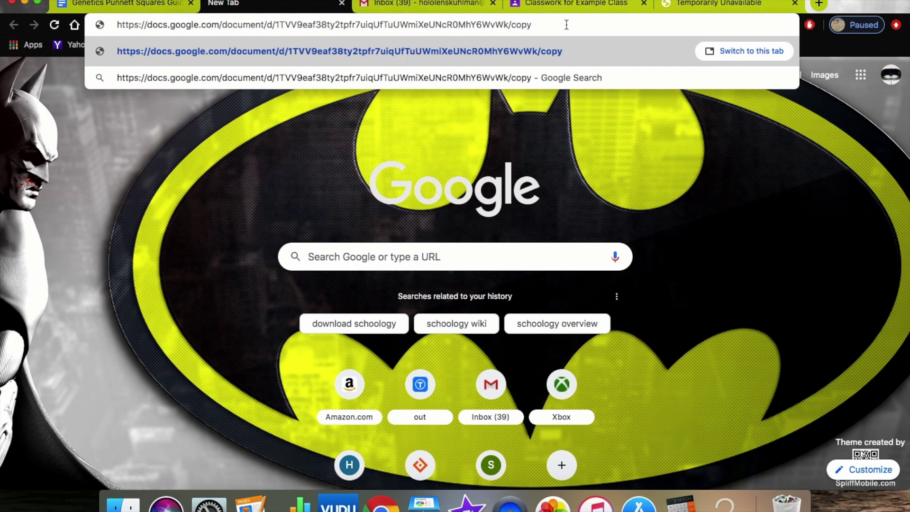
key("Return")
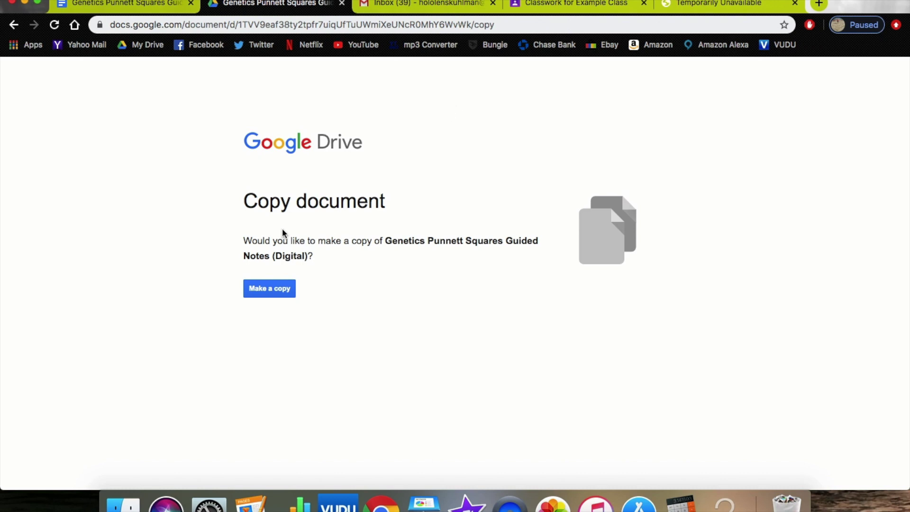
Make a copy of the guided notes and delete 'Copy of' from the new document's title
left_click(278, 292)
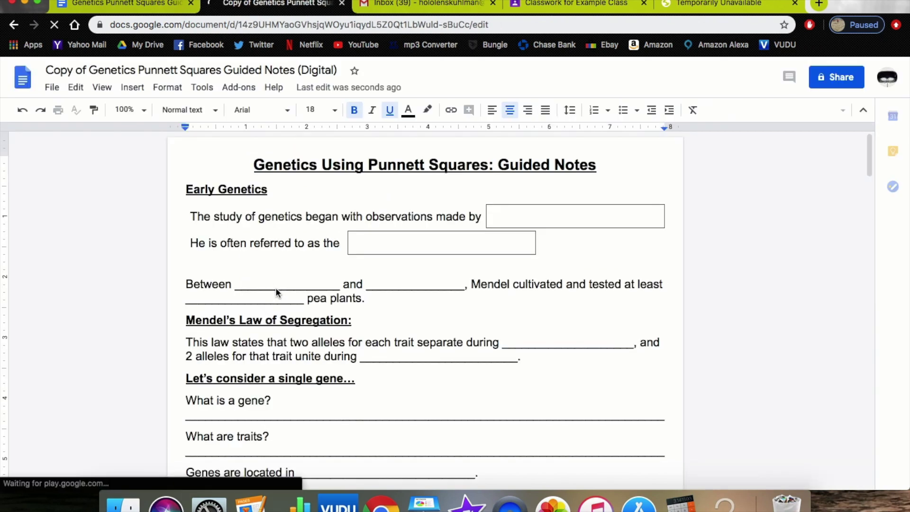
left_click(87, 71)
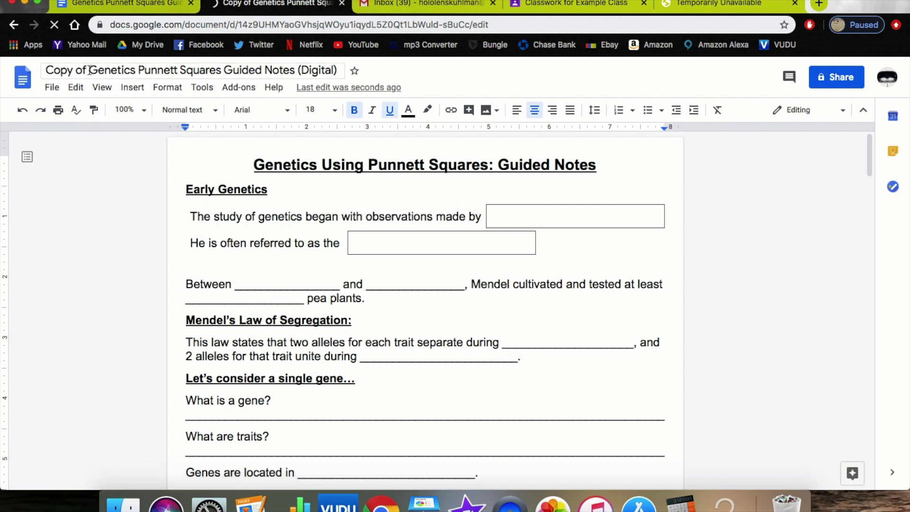
key("shift+End")
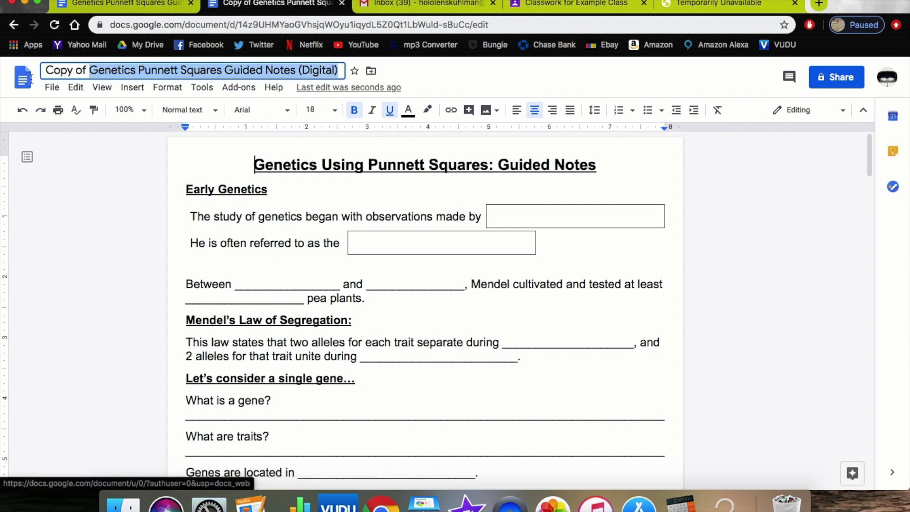
left_click(88, 71)
key("BackSpace")
key("BackSpace")
key("BackSpace")
key("BackSpace")
key("BackSpace")
key("BackSpace")
key("BackSpace")
key("BackSpace")
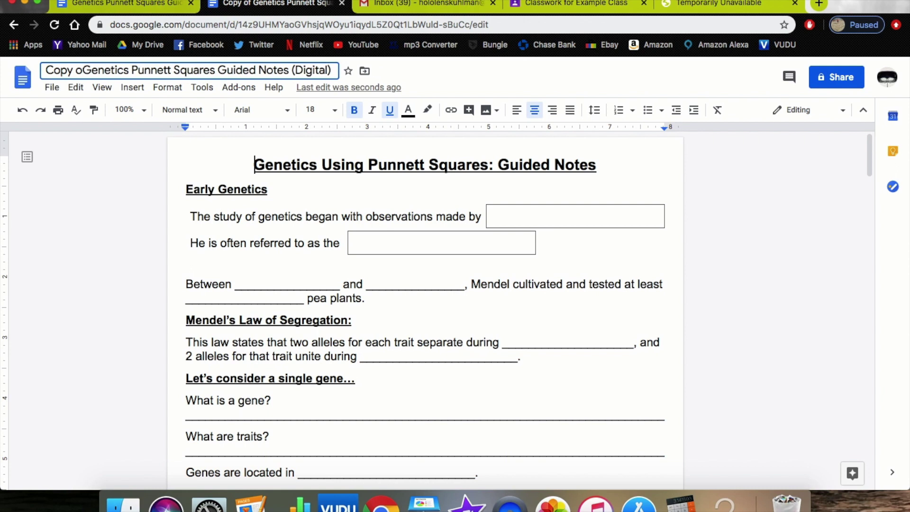
Type the teacher's surname followed by a dash at the start of the copy's title
type("Kuh")
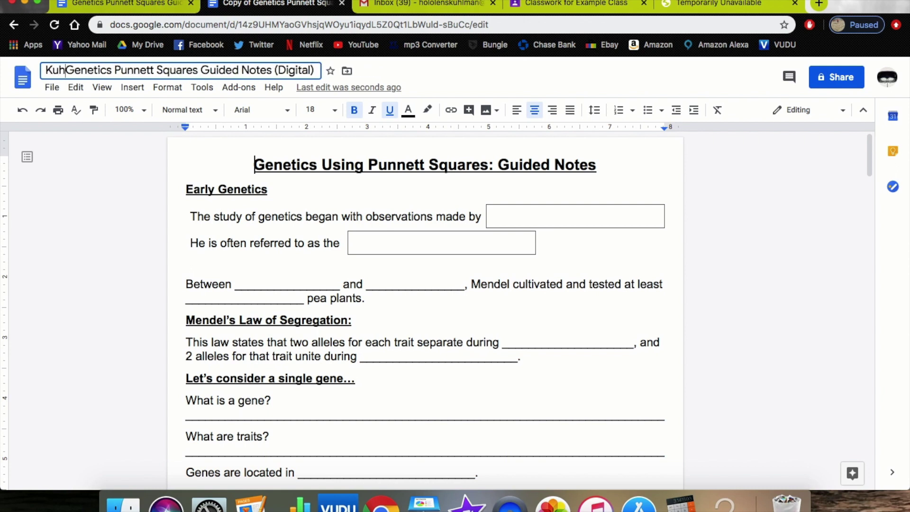
type("lman co")
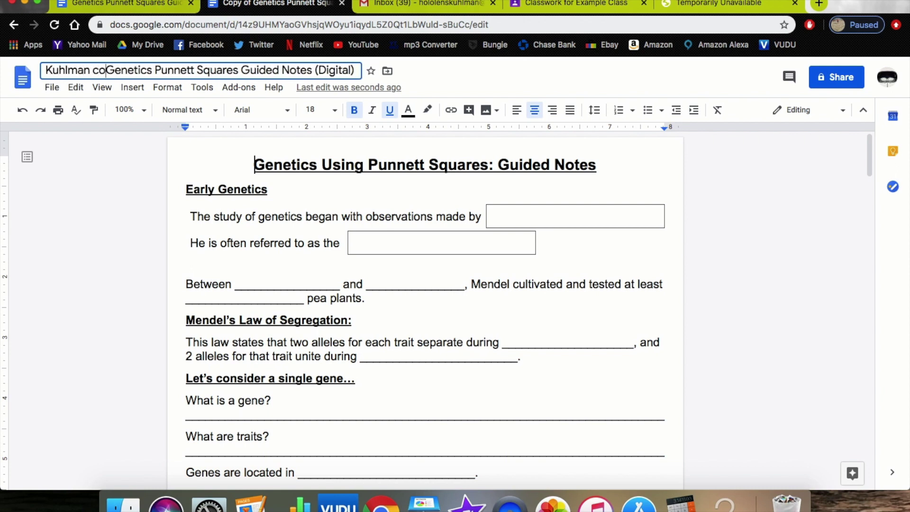
key("BackSpace")
key("BackSpace")
type("-")
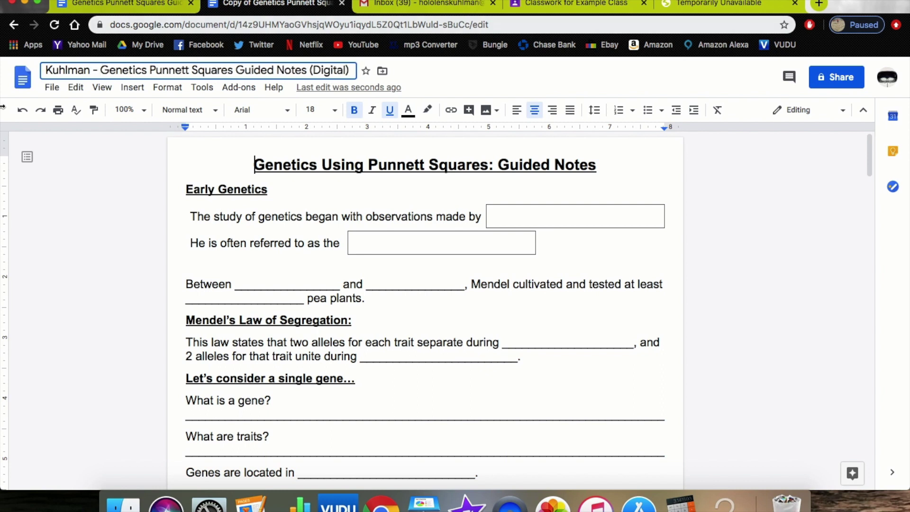
left_click(90, 193)
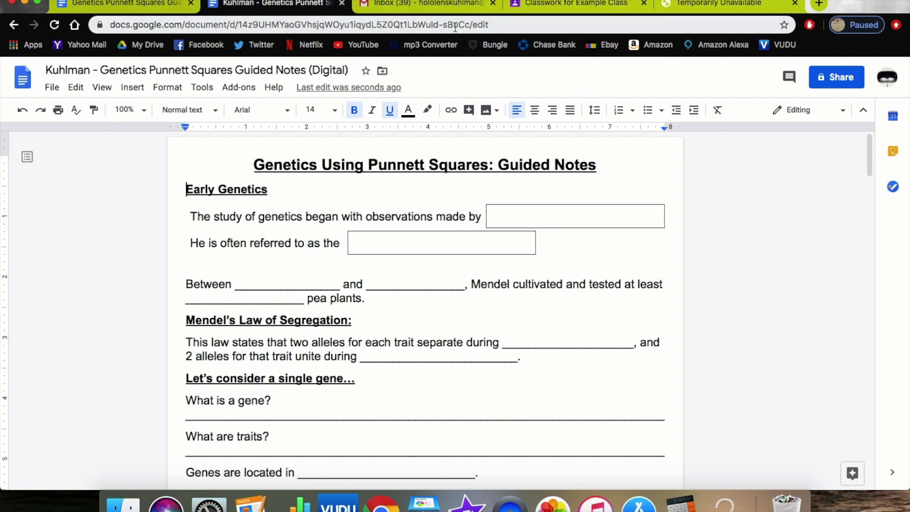
left_click(821, 77)
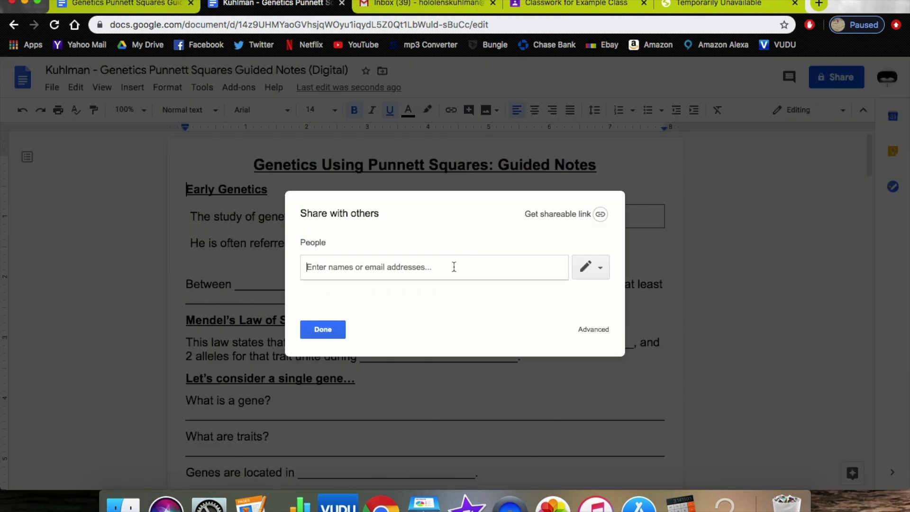
type("mike")
key("BackSpace")
key("BackSpace")
key("BackSpace")
key("BackSpace")
type("mr")
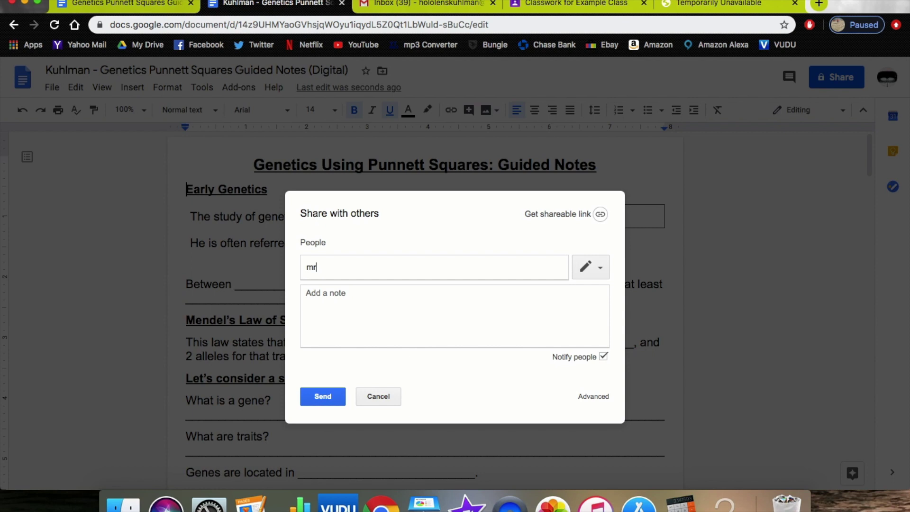
type("kuhlman")
left_click(376, 397)
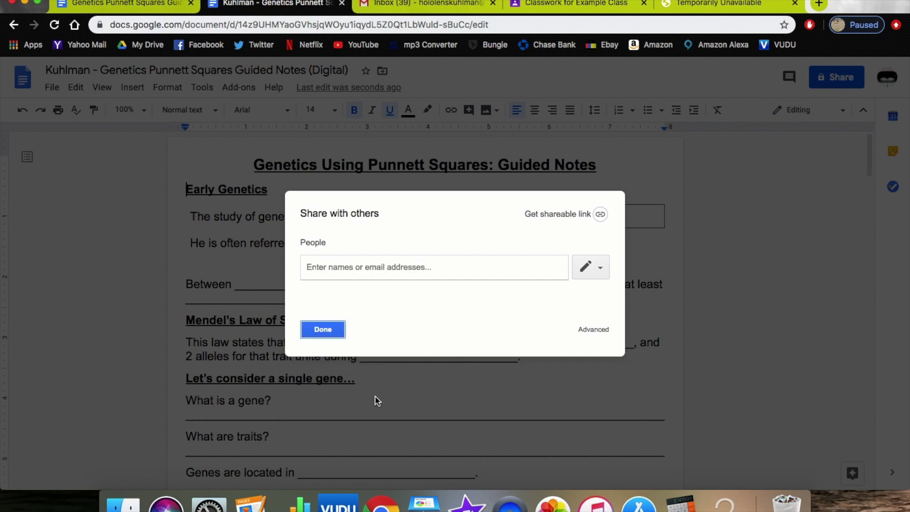
left_click(335, 330)
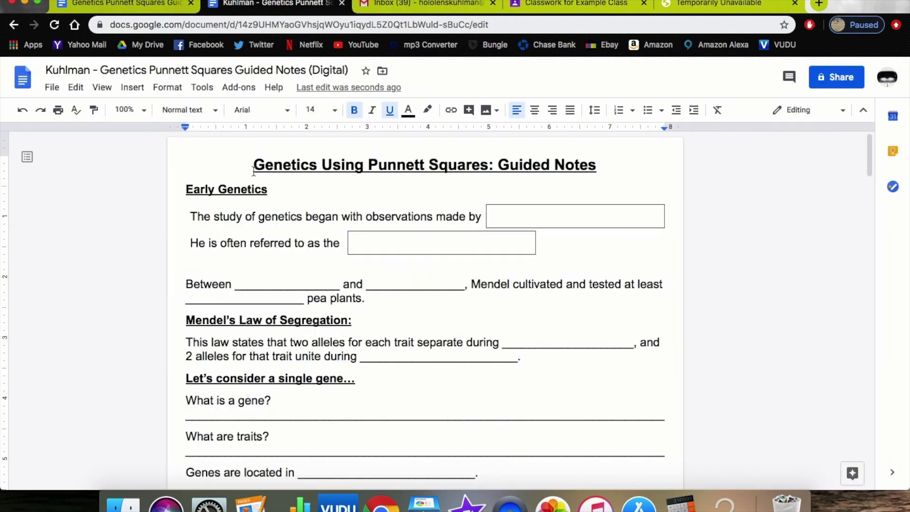
left_click(118, 4)
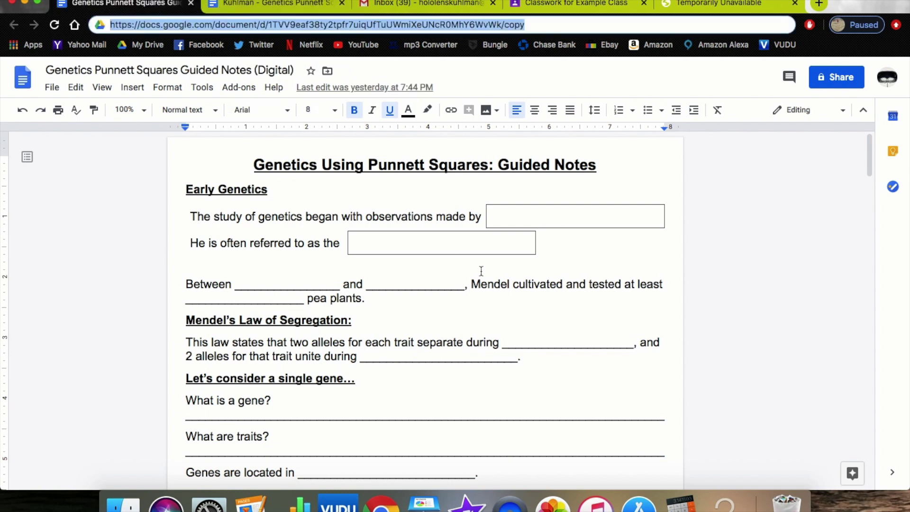
Open the document's File menu and close it without choosing anything
left_click(54, 87)
left_click(54, 87)
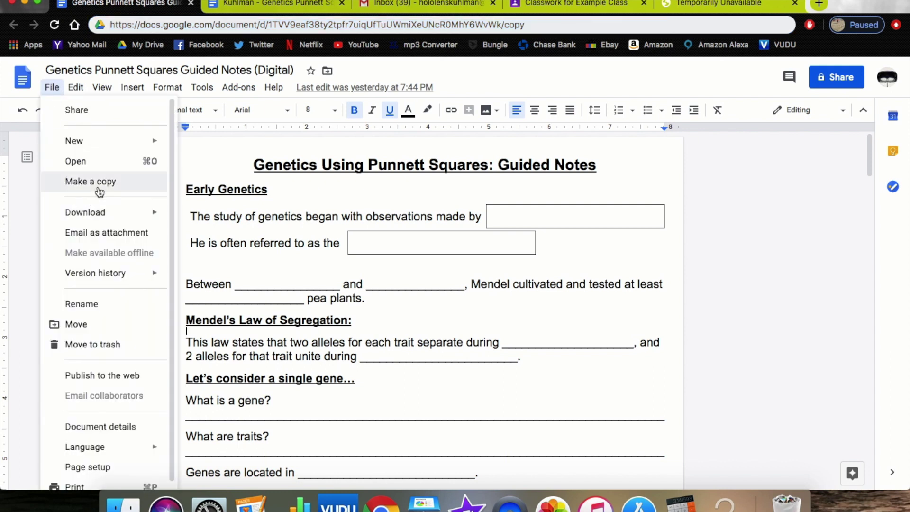
left_click(813, 269)
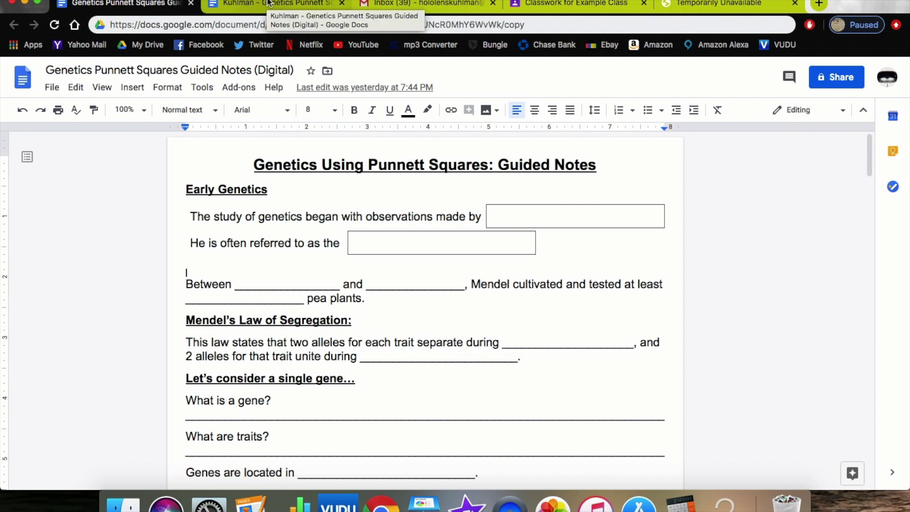
Select the original guided notes' /copy link in the address bar, then return to the Gmail draft
left_click(321, 8)
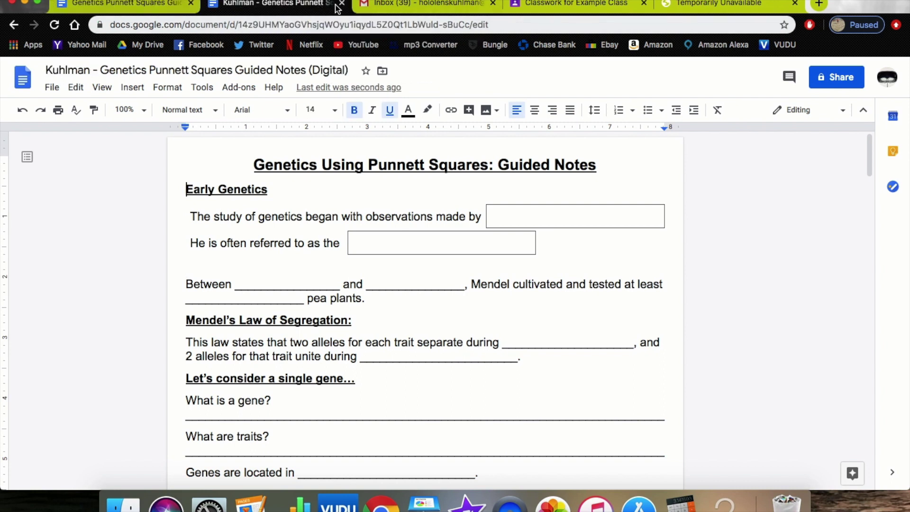
left_click(393, 5)
left_click(255, 3)
left_click(148, 5)
left_click(420, 26)
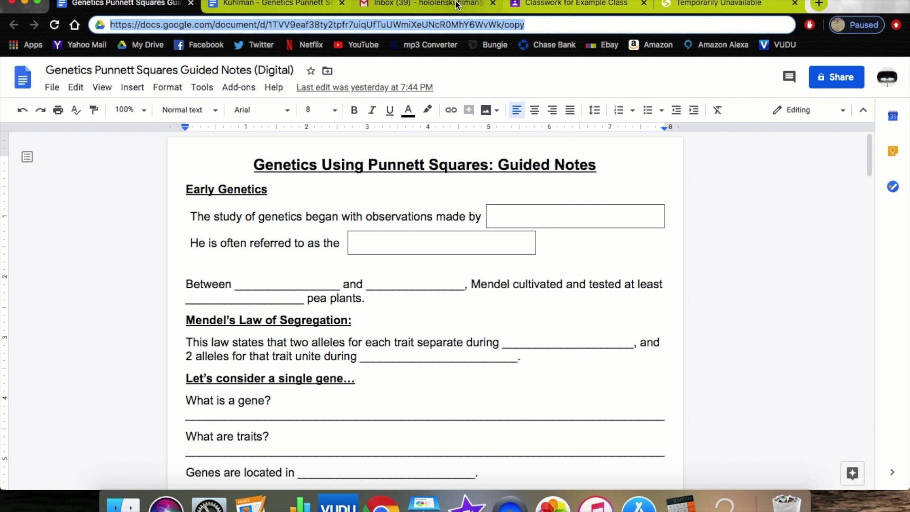
left_click(429, 5)
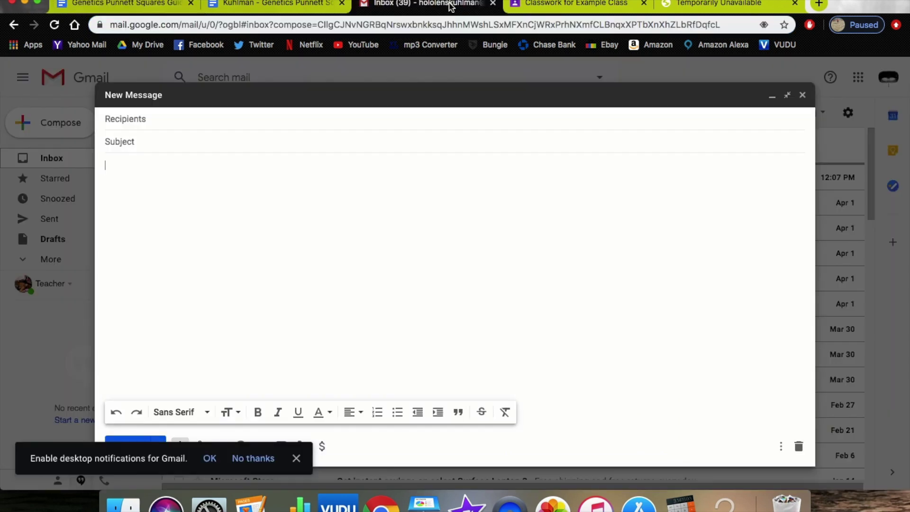
Paste the /copy guided notes link into the message, add a 'Hey guys' line, then close Gmail
right_click(195, 182)
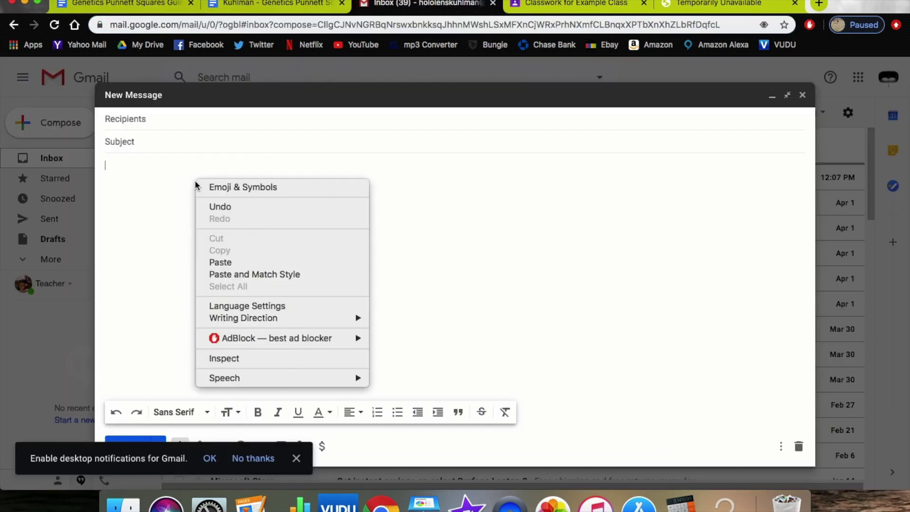
left_click(253, 262)
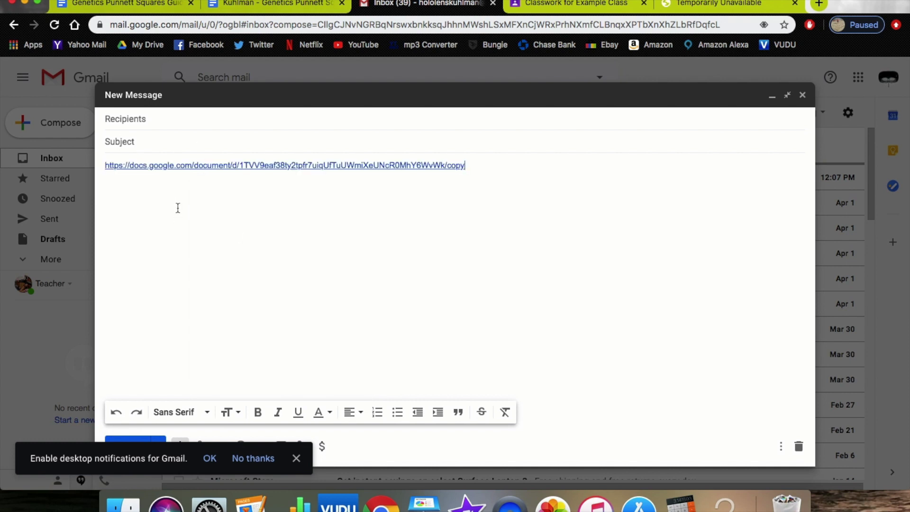
key("super+u")
key("super+u")
key("Return")
type("Hey guys")
left_click(495, 4)
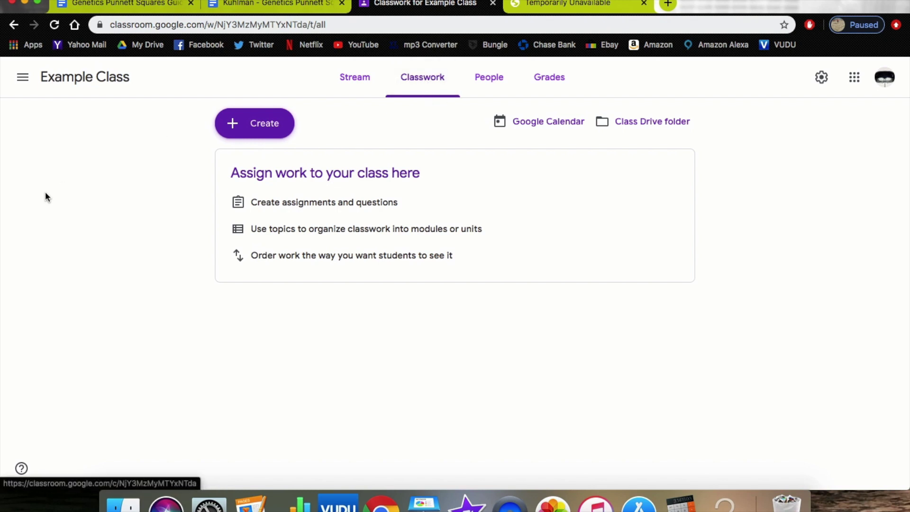
Create a new Assignment from the Create menu on Example Class's Classwork page
left_click(260, 132)
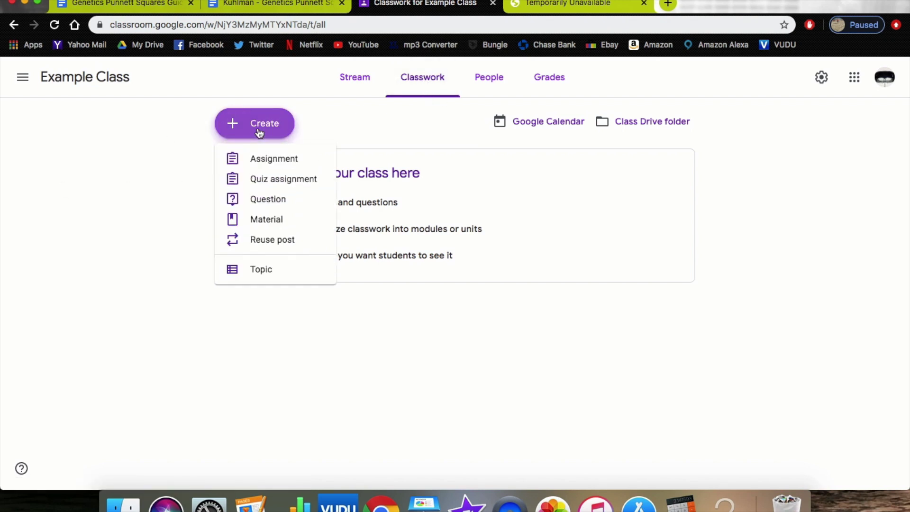
left_click(262, 161)
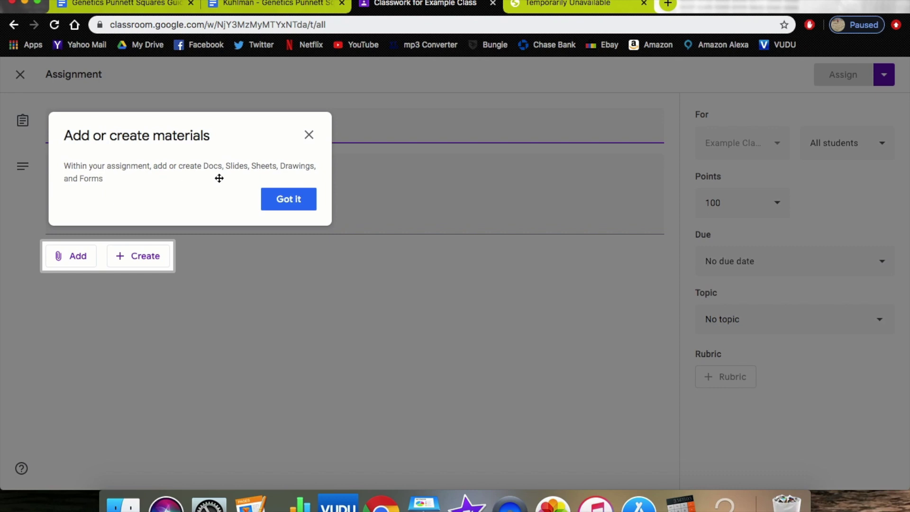
Dismiss the add-materials tip and check the guided notes tab before returning to the assignment form
left_click(294, 199)
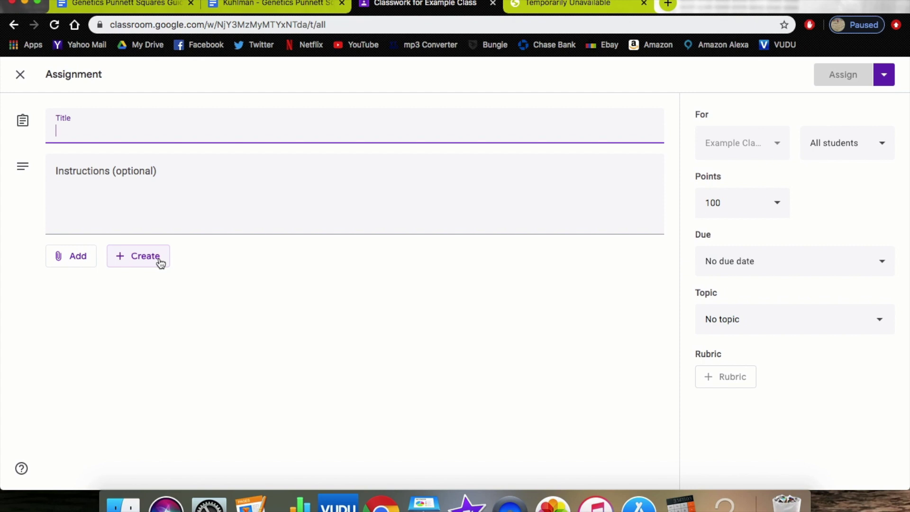
left_click(281, 4)
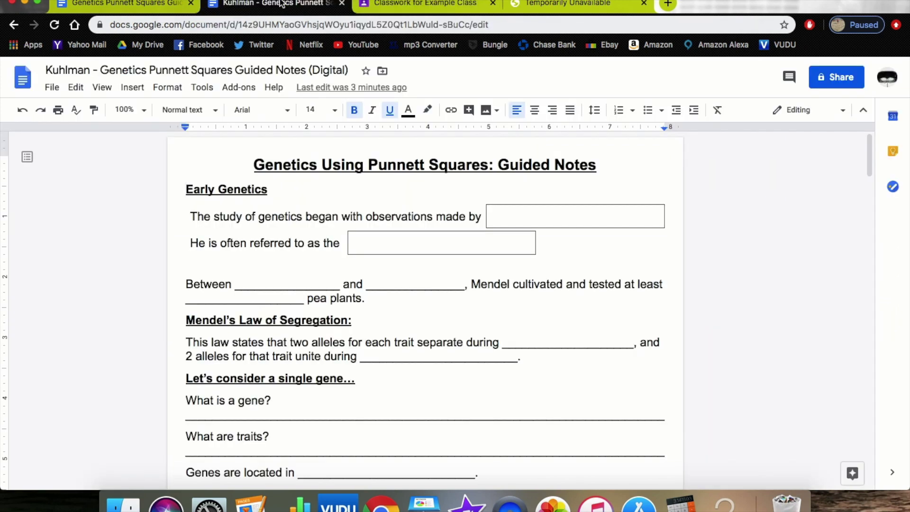
left_click(408, 4)
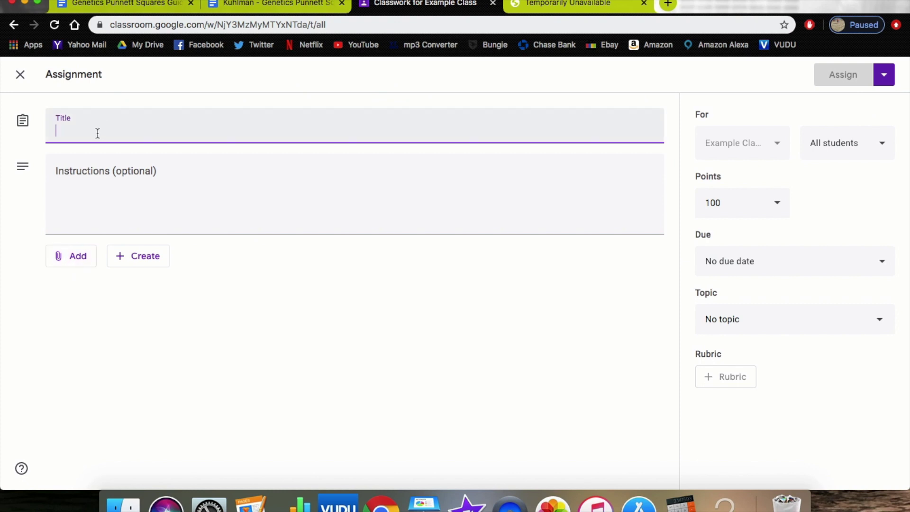
Title the assignment 'Genetics Punnett Squares Guided Notes' and move into the Instructions field
type("Ge")
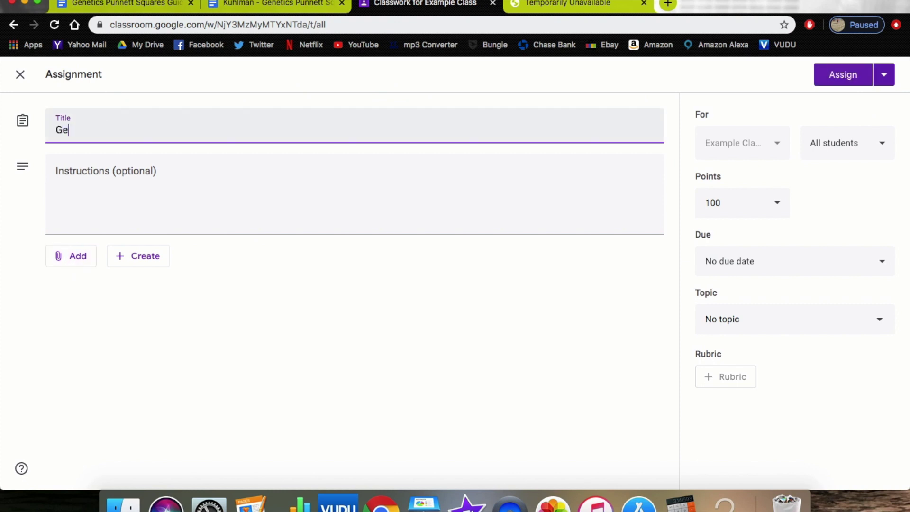
type("netics Punnet A")
key("BackSpace")
type("Sw")
key("BackSpace")
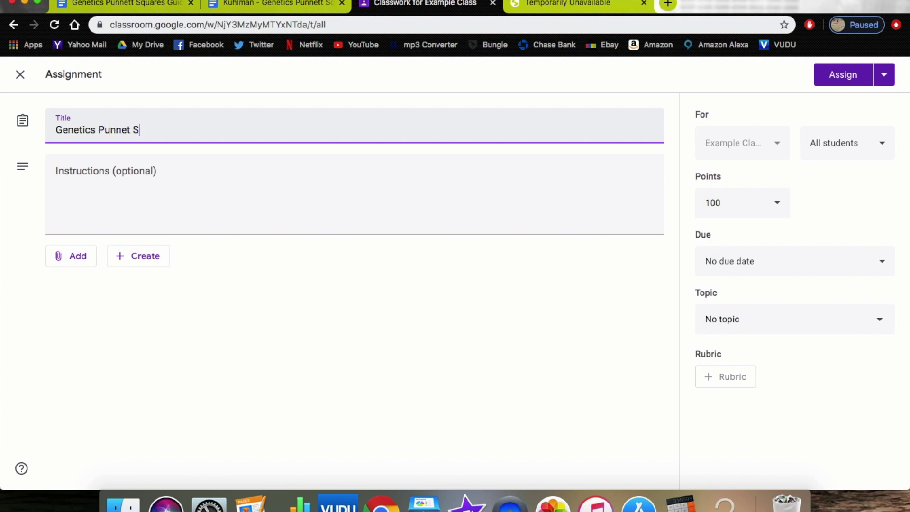
type("quares Wor")
key("BackSpace")
key("BackSpace")
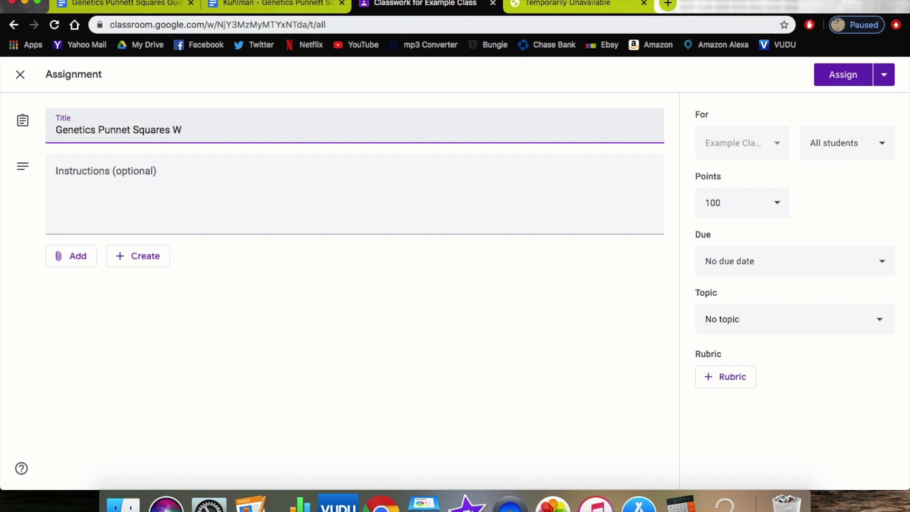
type("r")
type("orkshee")
key("BackSpace")
key("BackSpace")
key("BackSpace")
key("BackSpace")
key("BackSpace")
key("BackSpace")
key("BackSpace")
key("BackSpace")
type("Guided Notes")
key("alt+Left")
key("alt+Left")
key("alt+Left")
key("alt+Left")
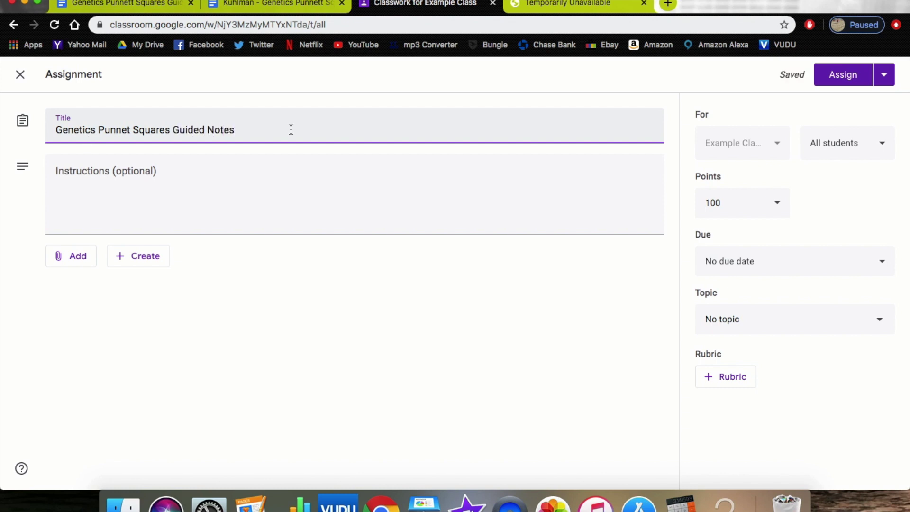
left_click(158, 179)
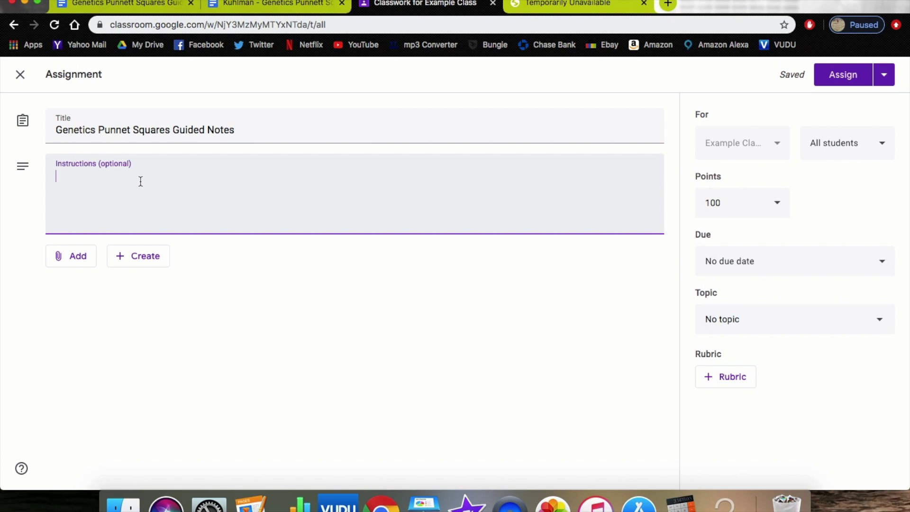
Attach 'Genetics Punnett Squares Guided Notes (Digital)' from Google Drive's Recent list to the assignment
left_click(71, 259)
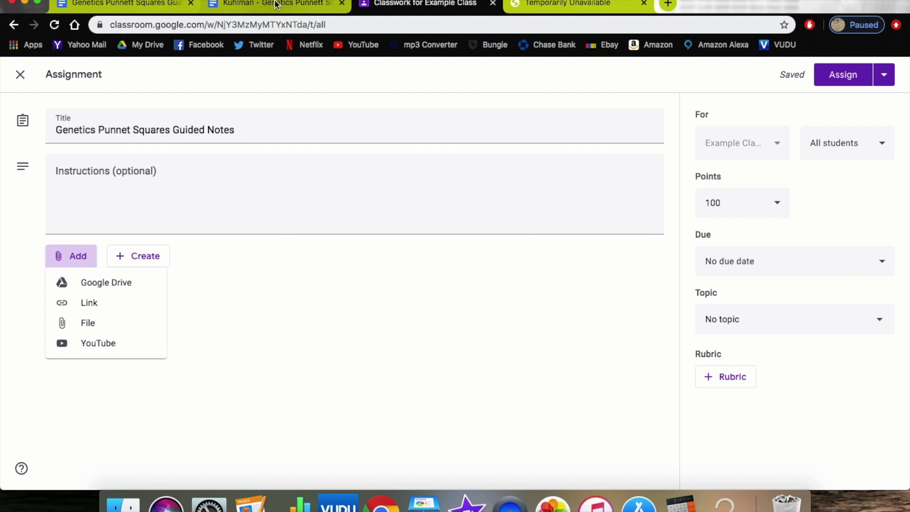
left_click(115, 284)
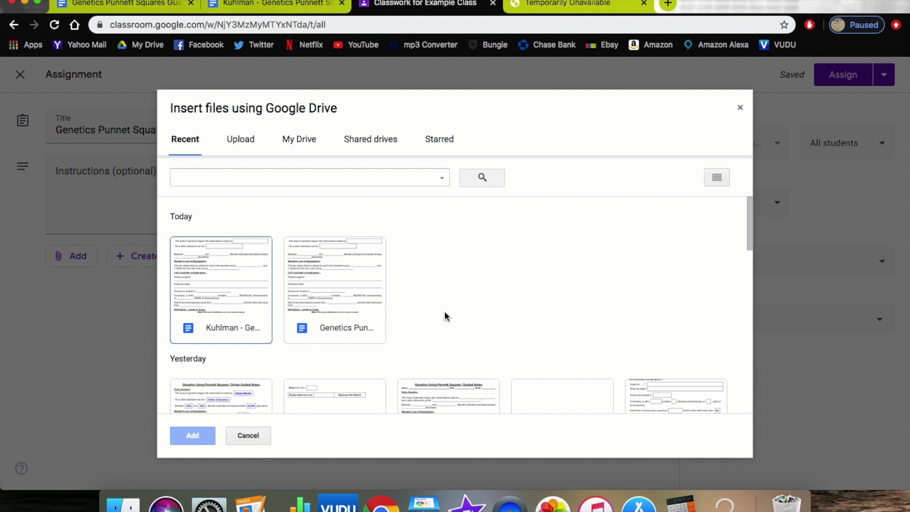
left_click(350, 279)
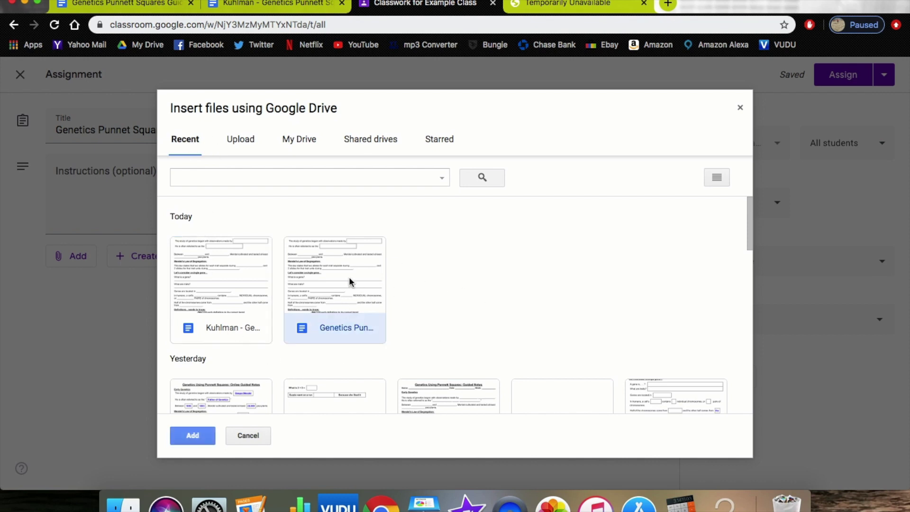
left_click(183, 436)
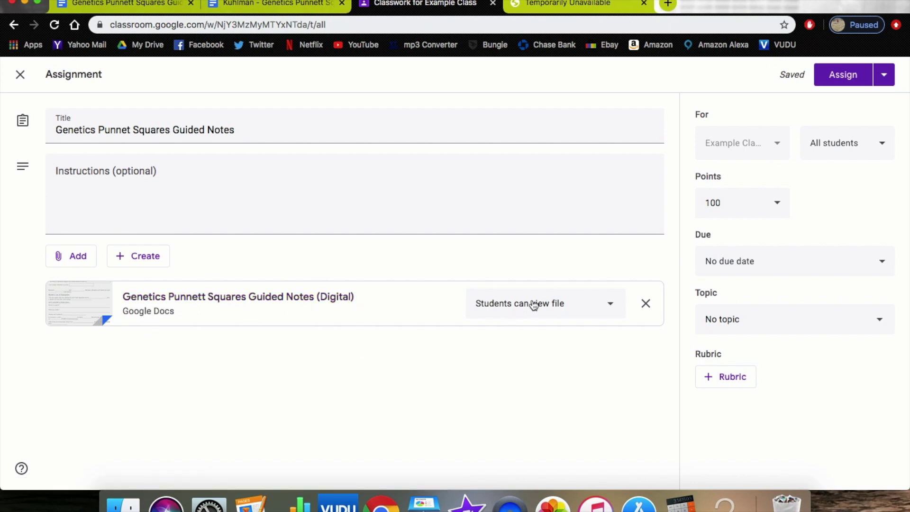
Change the guided-notes attachment from 'Students can view file' to 'Make a copy for each student', then go to Schoology
left_click(586, 312)
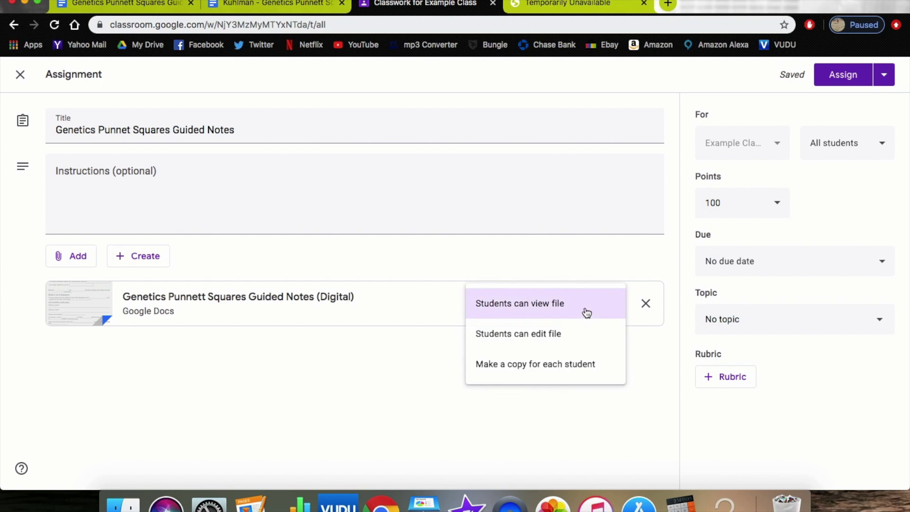
left_click(579, 365)
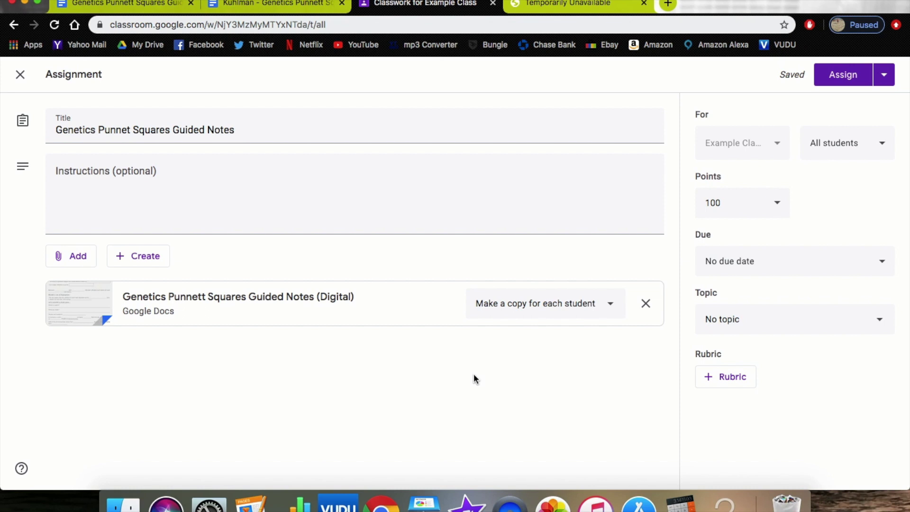
left_click(532, 6)
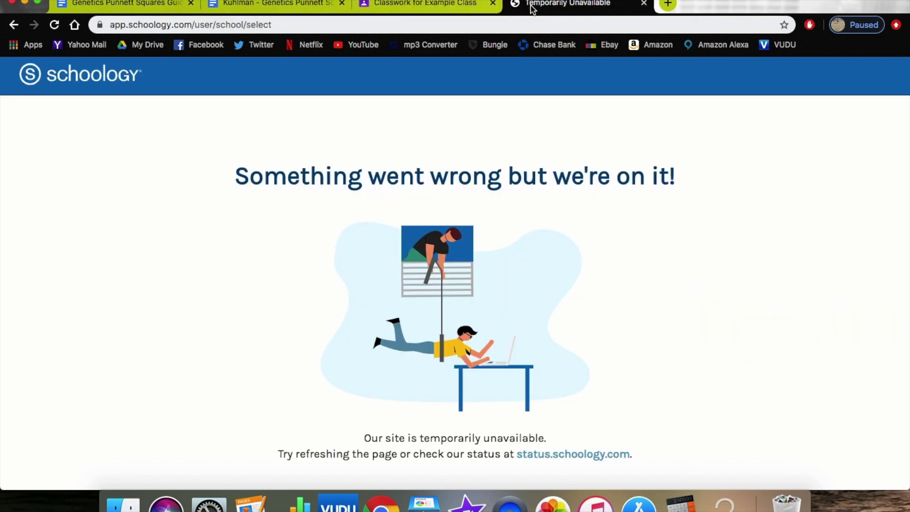
left_click(55, 26)
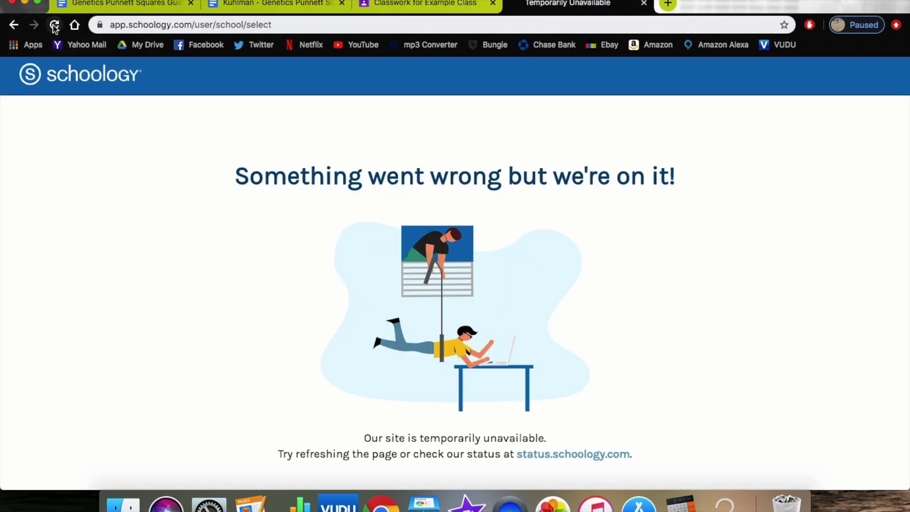